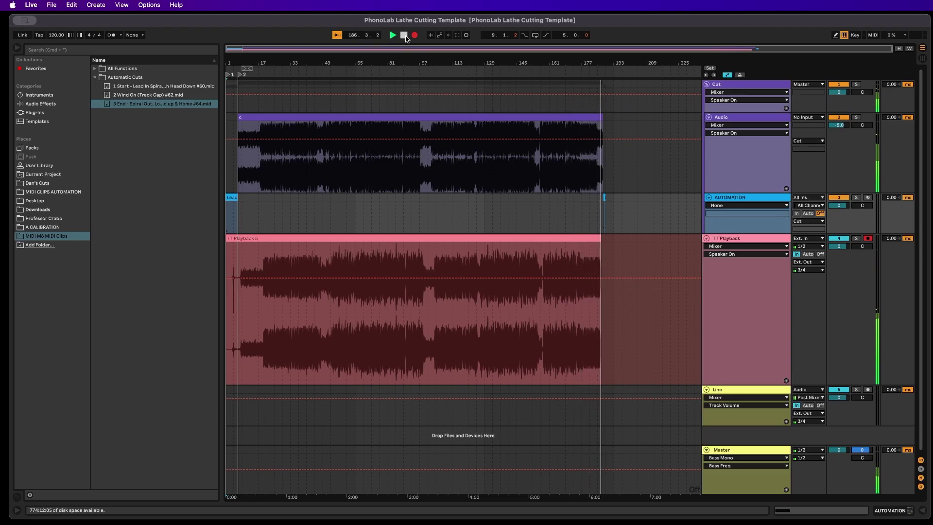
# Stop the TT Playback recording and zoom in to compare its waveform with the digital audio
pyautogui.click(385, 67)
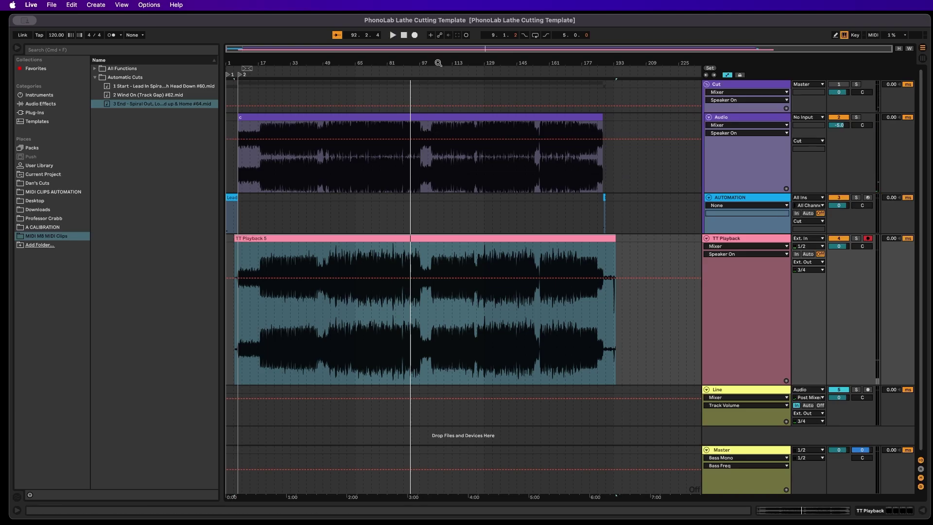
pyautogui.moveTo(439, 62)
pyautogui.mouseDown()
pyautogui.moveTo(439, 112)
pyautogui.moveTo(439, 61)
pyautogui.mouseUp()
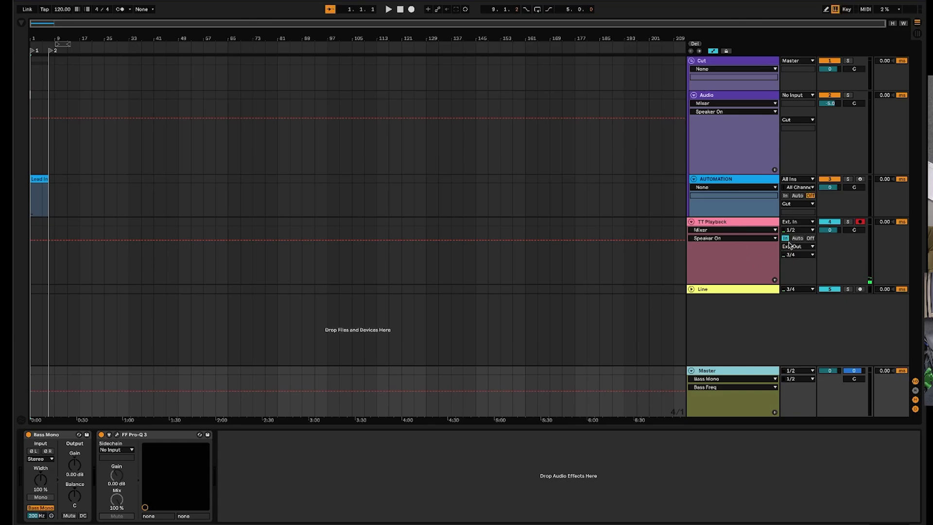
# Unfold the Line track header to reveal its input and routing settings
pyautogui.click(691, 289)
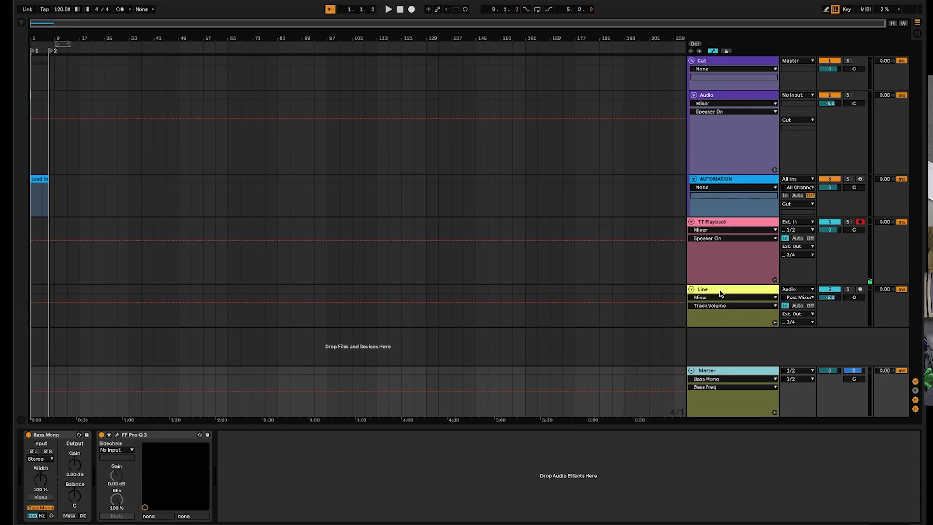
# Set the Line track's input to Pre FX, then select the Master track to view its devices
pyautogui.click(799, 297)
pyautogui.click(799, 281)
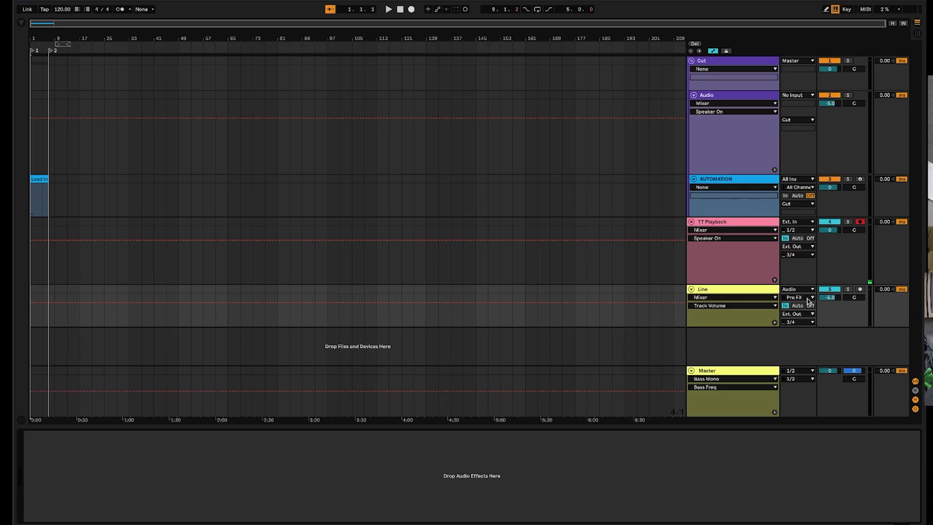
pyautogui.click(708, 376)
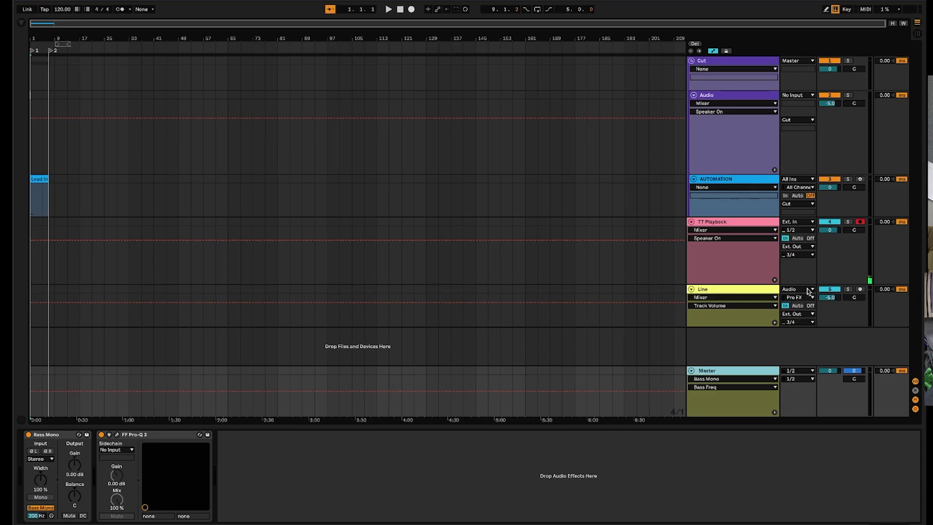
# Switch to Session View and hide the file browser with Cmd+Alt+B
pyautogui.press('Tab')
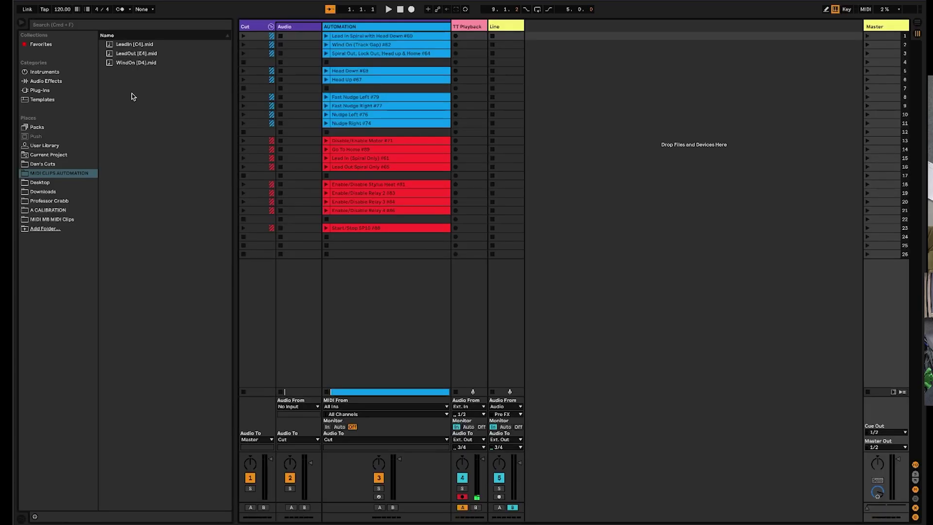
pyautogui.press('super+alt+b')
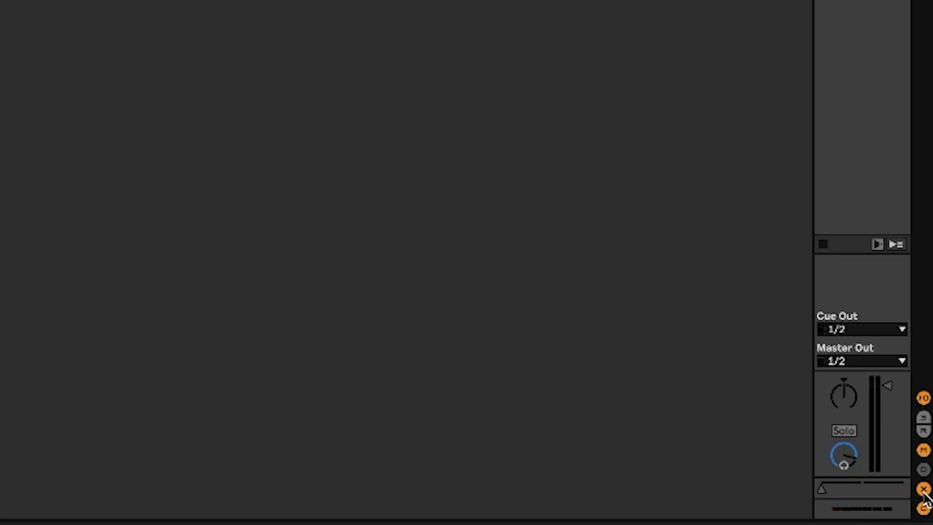
pyautogui.click(923, 489)
pyautogui.click(923, 489)
pyautogui.click(923, 489)
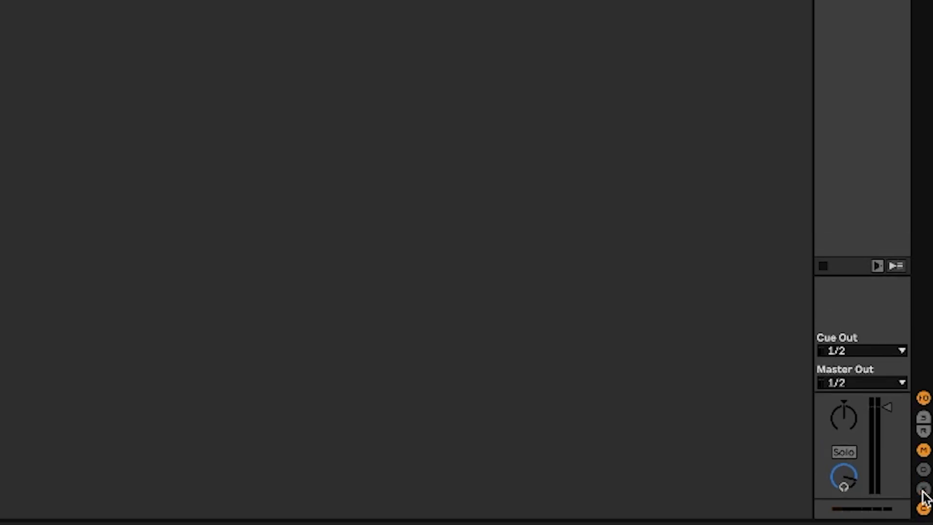
pyautogui.click(923, 489)
pyautogui.click(923, 490)
pyautogui.click(923, 489)
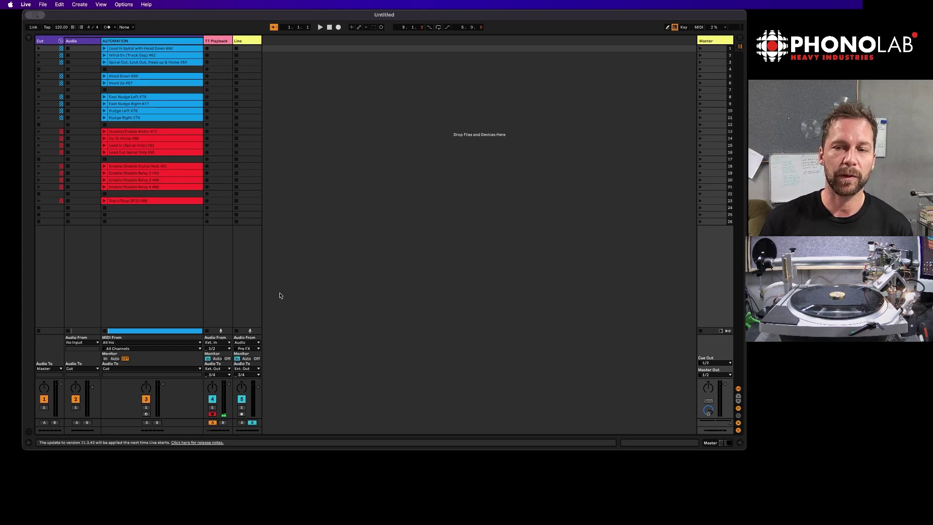
# Select the Disable/Enable Motor #71 clip and go to Arrangement View
pyautogui.press('Tab')
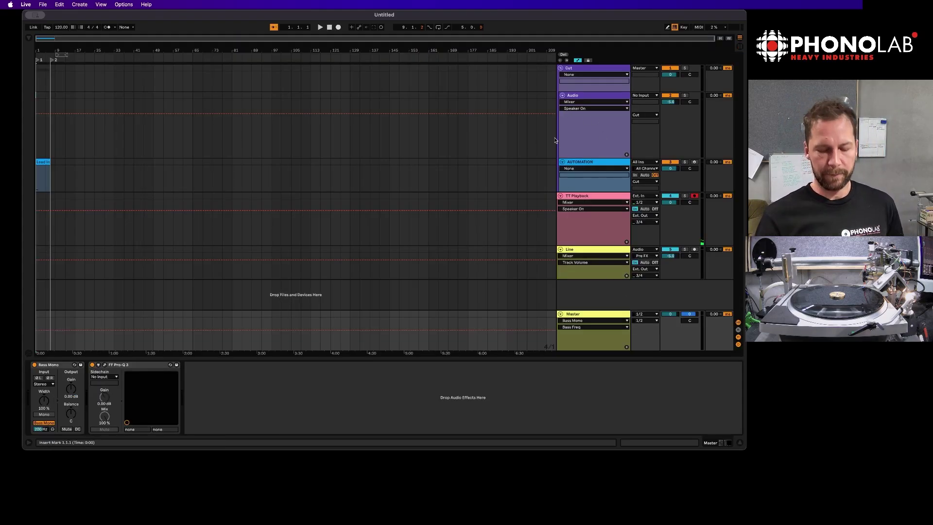
pyautogui.press('Tab')
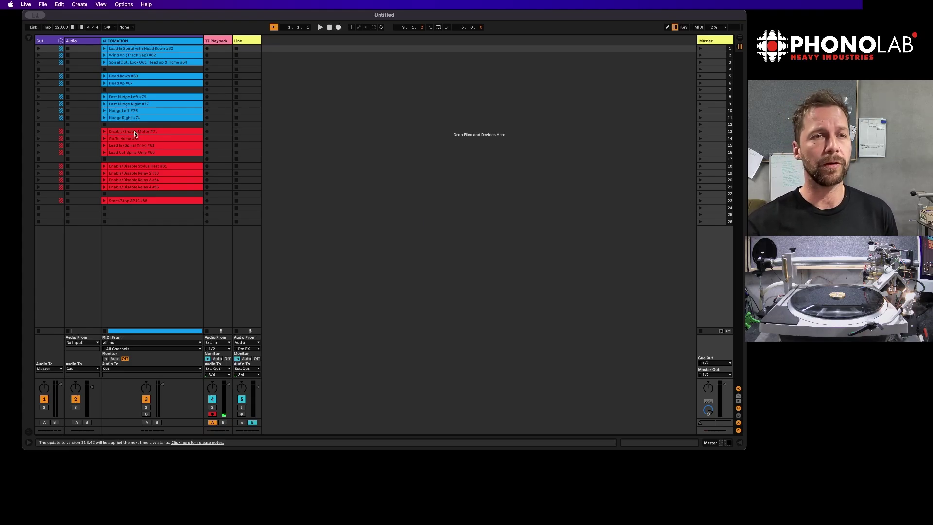
pyautogui.click(135, 133)
pyautogui.press('Tab')
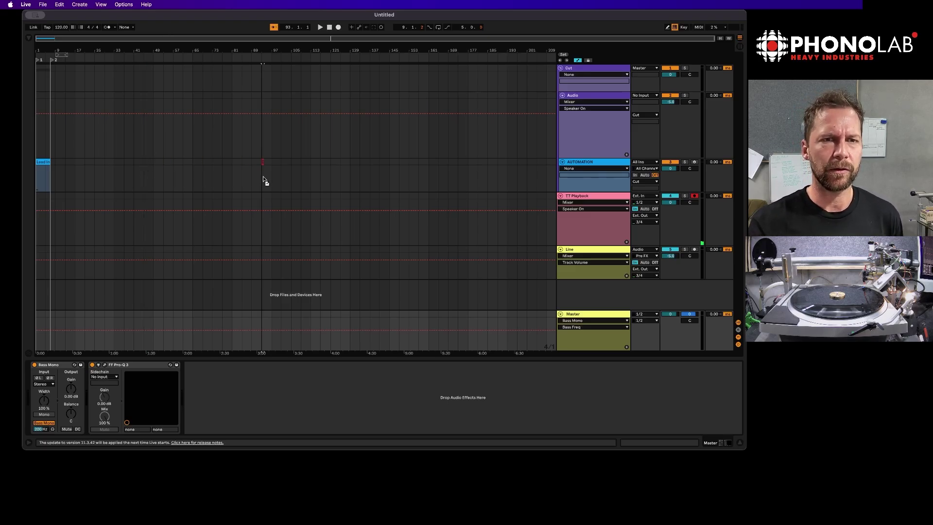
# Set the insert point in the automation lane and return playback to 1.1.1
pyautogui.click(262, 179)
pyautogui.click(330, 28)
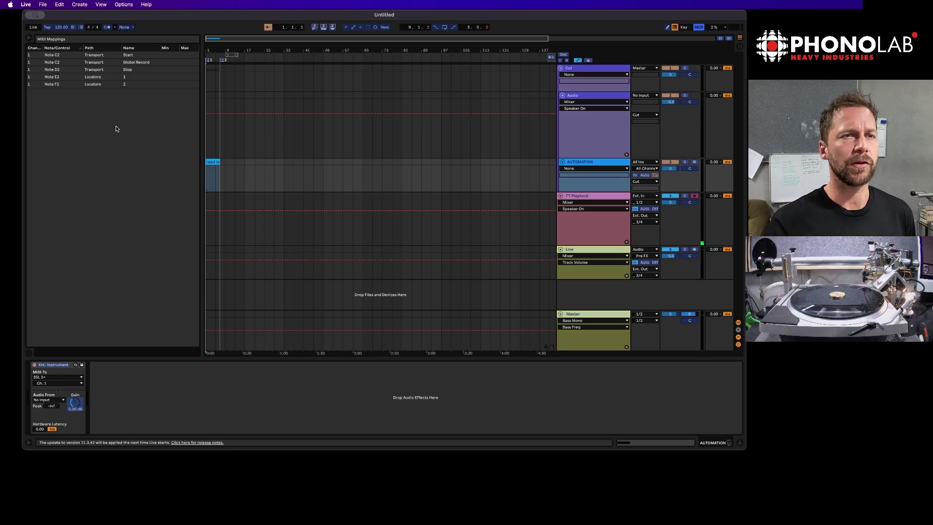
# Delete the old Global Record mapping, remap the Record button to note C2, and exit MIDI Map Mode
pyautogui.click(103, 63)
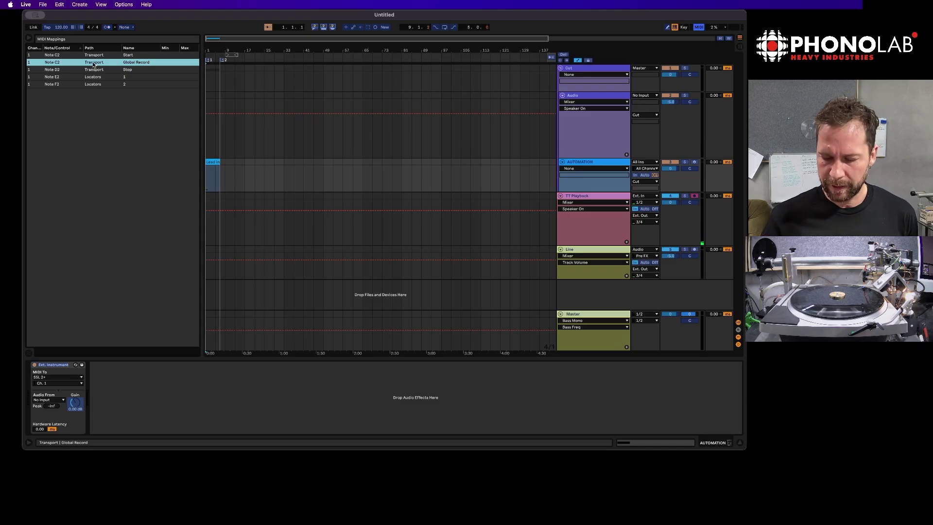
pyautogui.press('Delete')
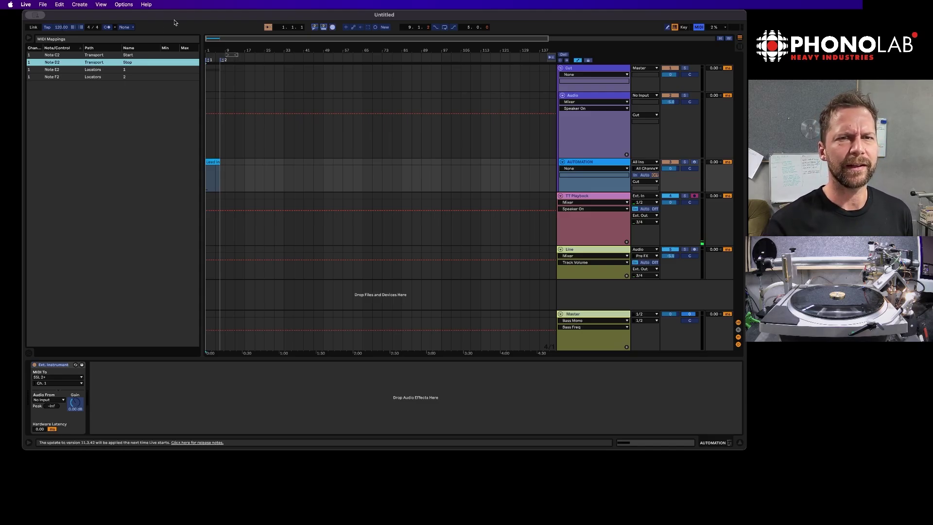
pyautogui.click(333, 28)
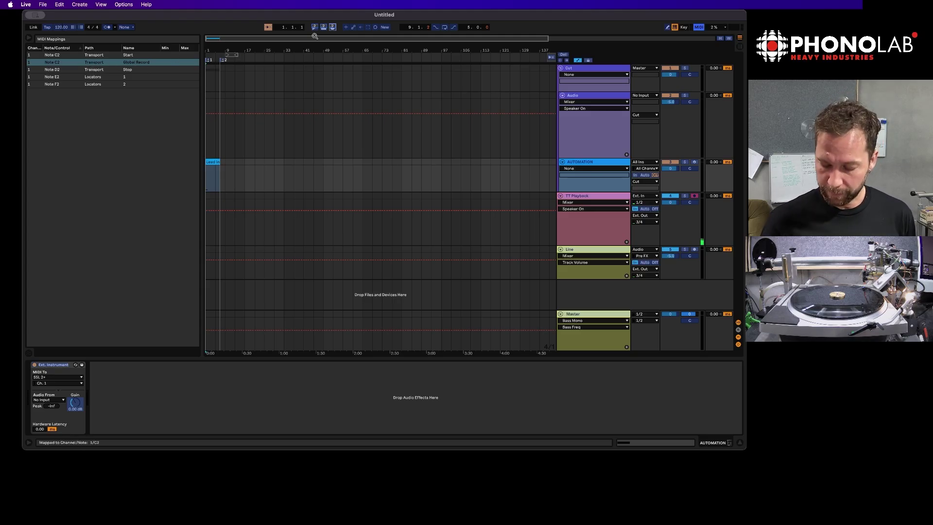
pyautogui.press('super+m')
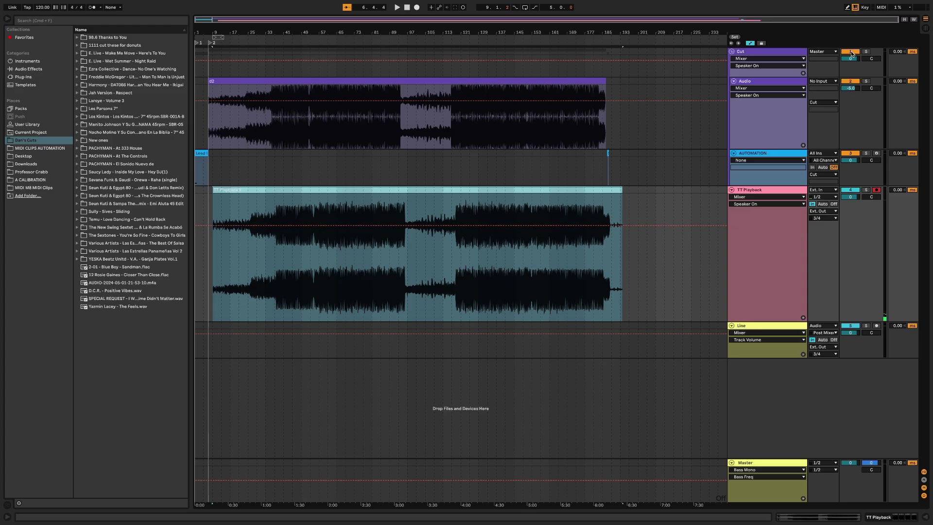
# Deactivate the Cut track, hide the browser, and zoom the timeline onto the d2 and TT Playback clips
pyautogui.click(851, 53)
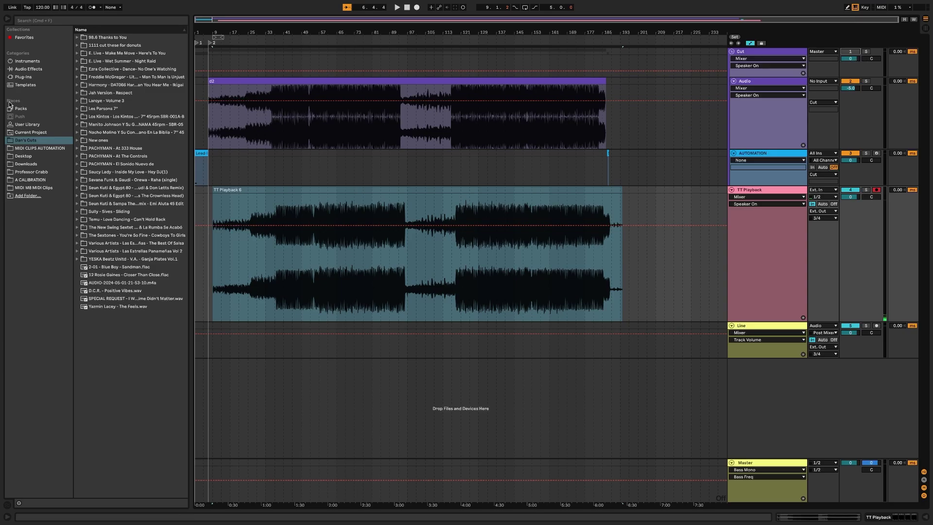
pyautogui.click(8, 19)
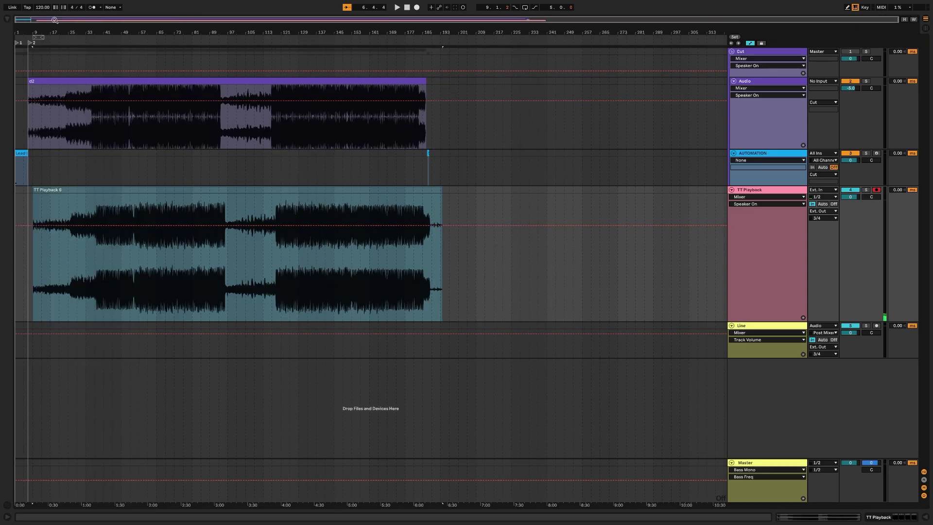
pyautogui.moveTo(54, 20); pyautogui.dragTo(38, 78)
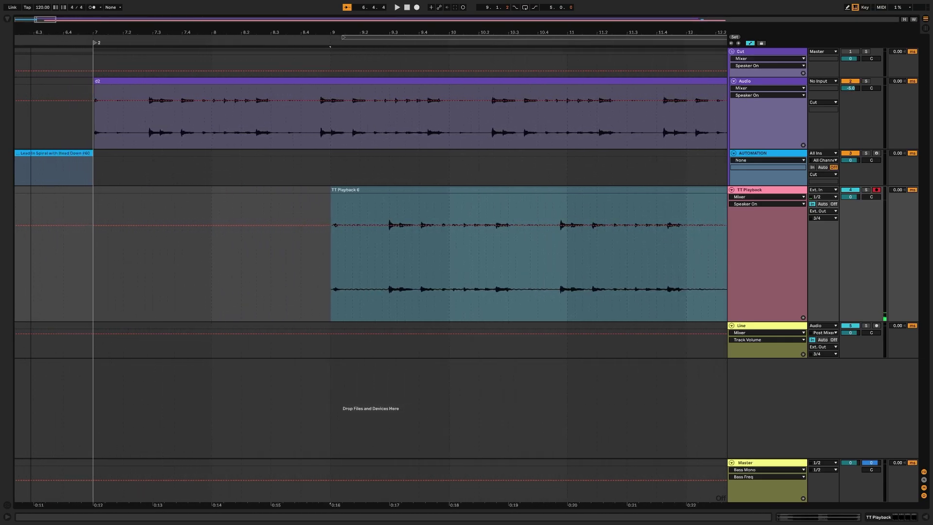
# Drag TT Playback 6 left to start with the d2 clip, verify zoomed in, then show the whole song
pyautogui.moveTo(377, 189); pyautogui.dragTo(140, 192)
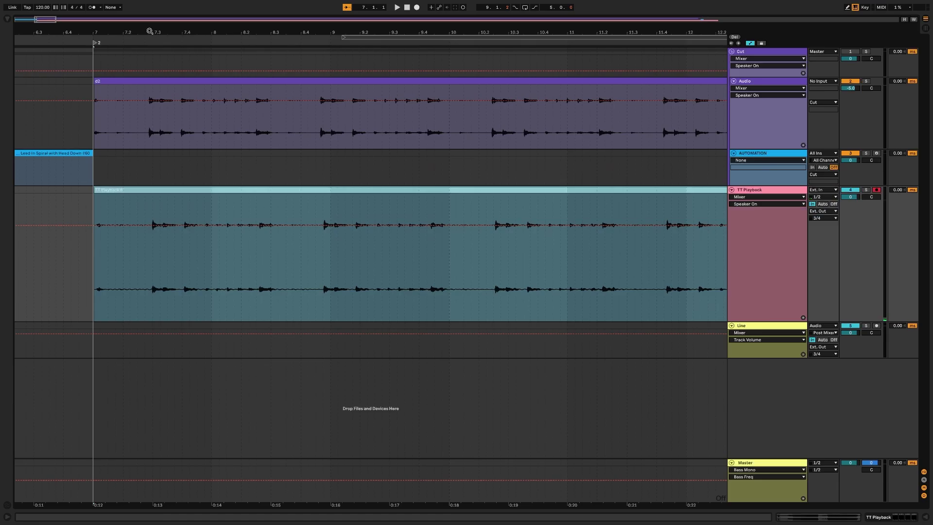
pyautogui.moveTo(149, 31); pyautogui.dragTo(197, 195)
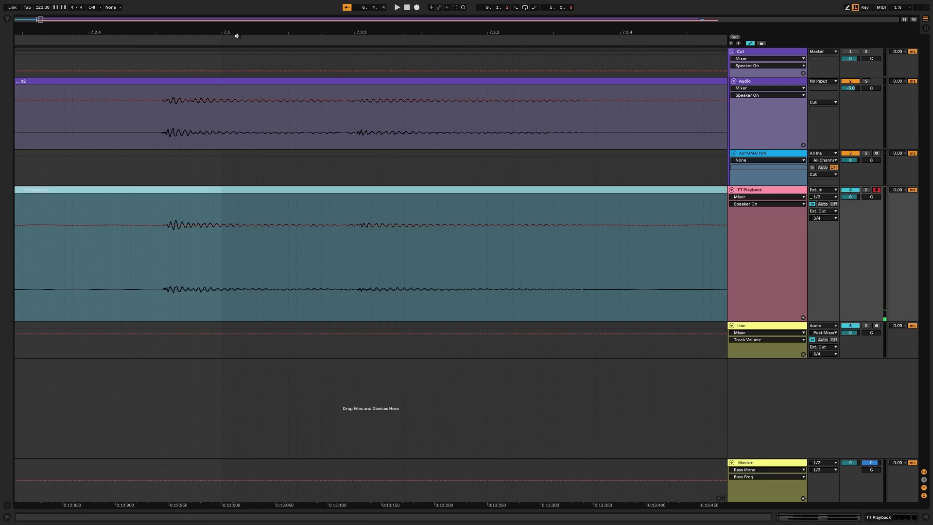
pyautogui.press('w')
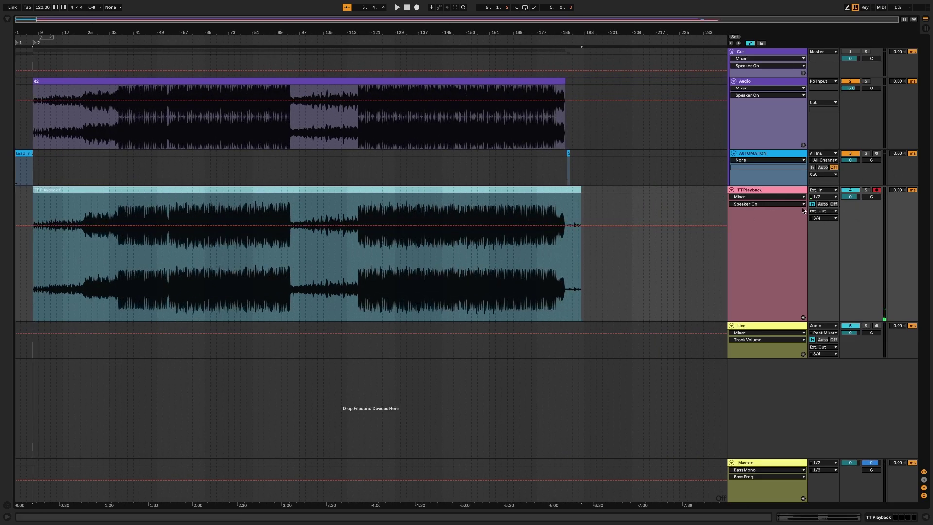
# Set TT Playback monitoring to Off, play from bar 65, and switch to Session View
pyautogui.click(833, 204)
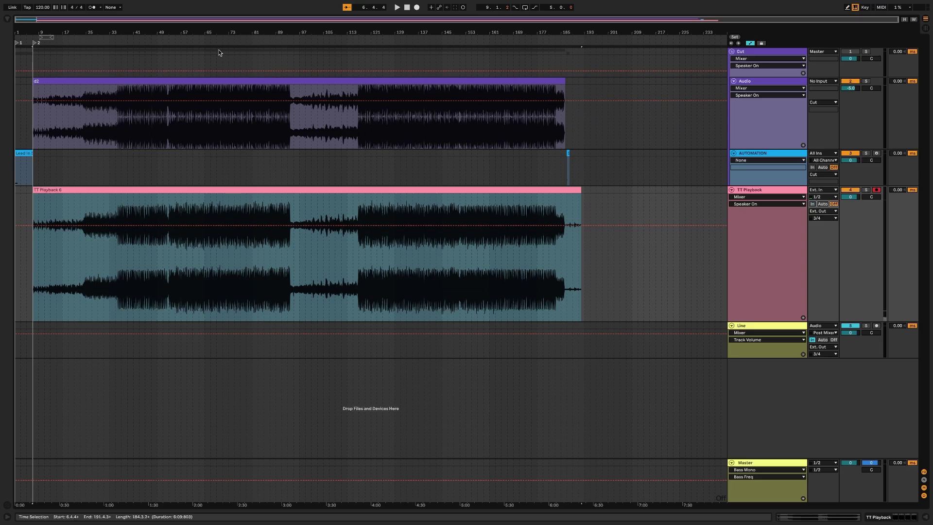
pyautogui.click(202, 37)
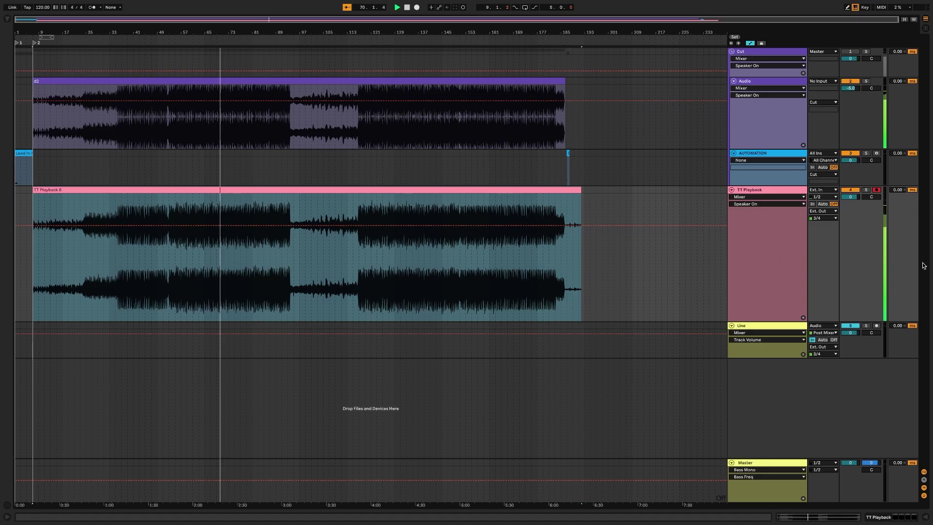
pyautogui.press('Tab')
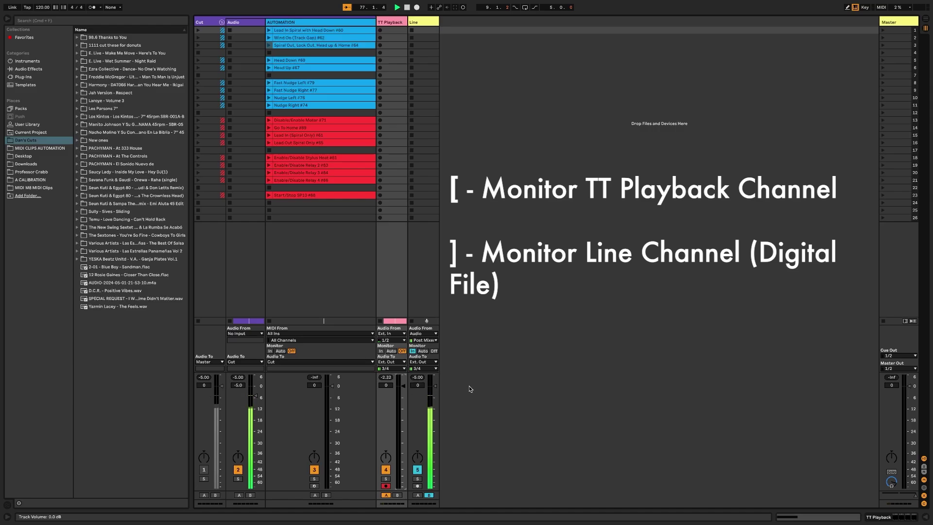
# A/B the turntable take against the digital file by crossfading to TT Playback, then Line, then Arrangement View
pyautogui.press('[')
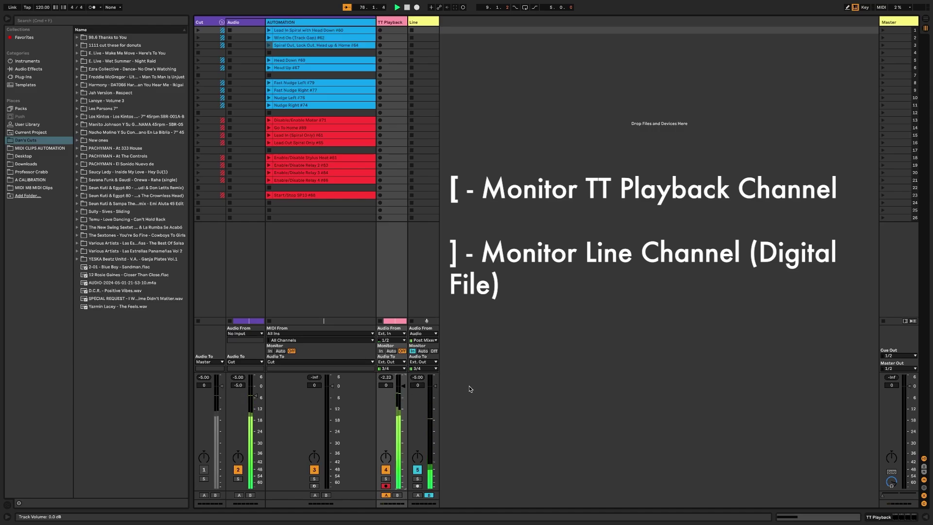
pyautogui.press(']')
pyautogui.press('Tab')
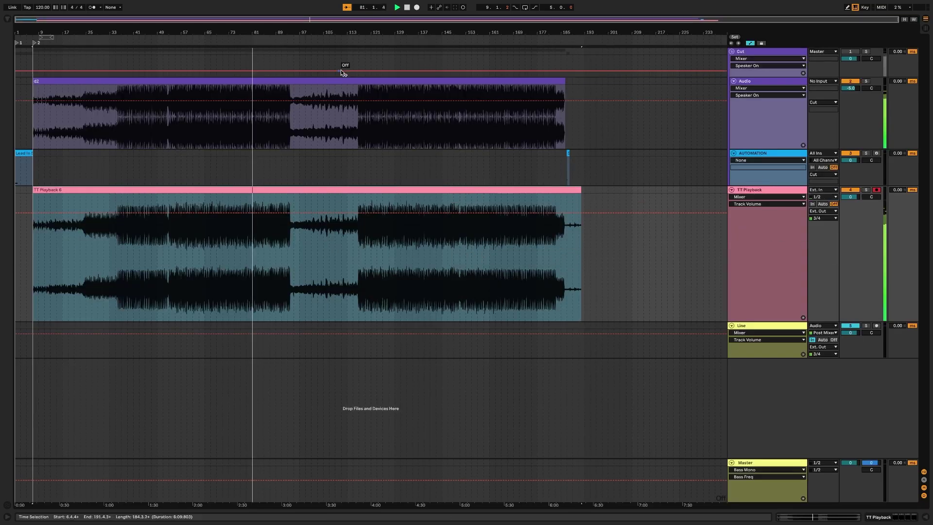
pyautogui.moveTo(368, 30)
pyautogui.mouseDown()
pyautogui.moveTo(368, 97)
pyautogui.moveTo(368, 30)
pyautogui.mouseUp()
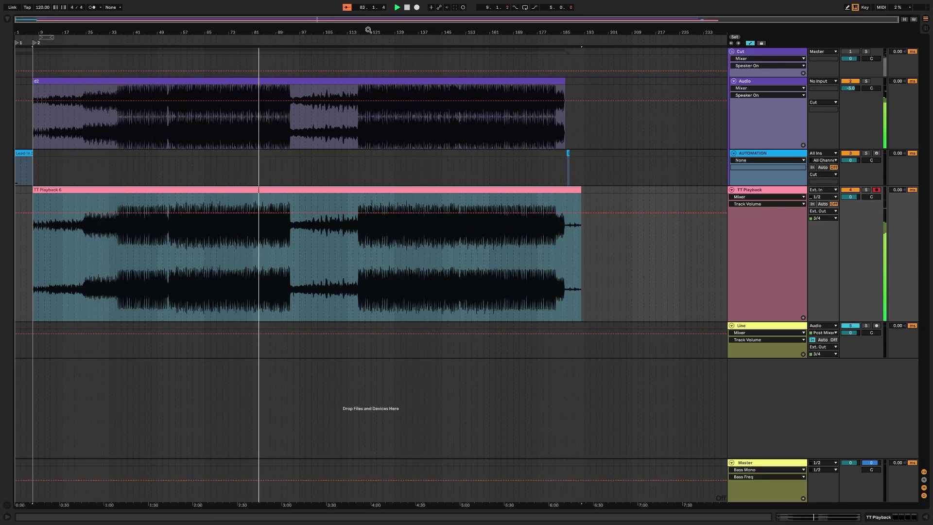
pyautogui.moveTo(565, 30); pyautogui.dragTo(565, 97)
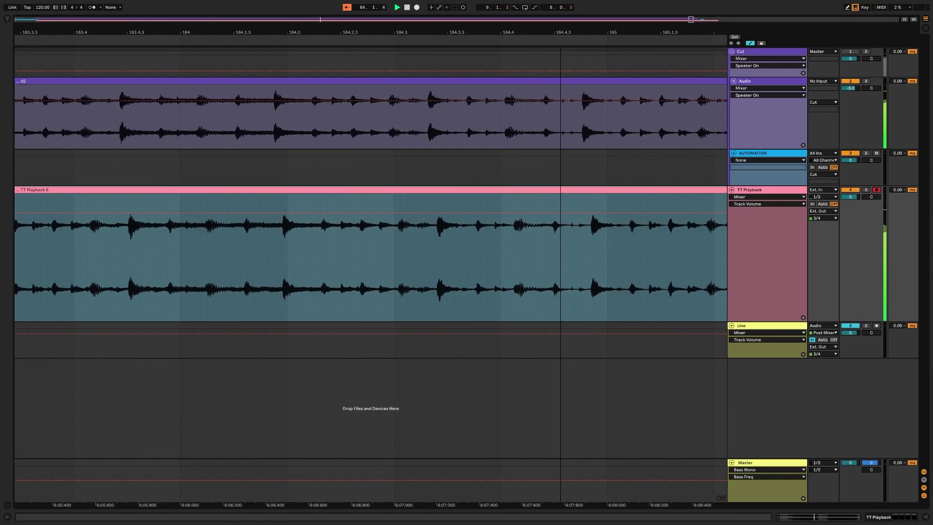
pyautogui.moveTo(559, 32); pyautogui.dragTo(559, 14)
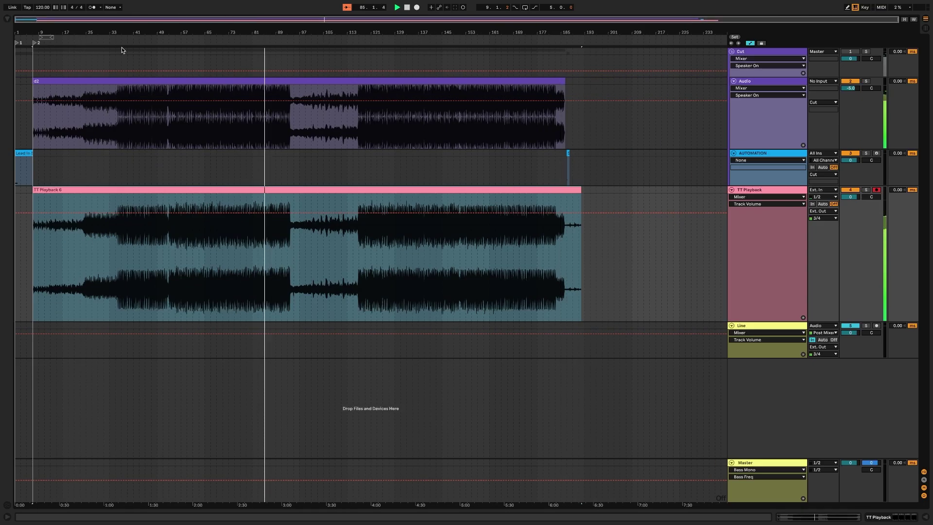
pyautogui.moveTo(32, 32); pyautogui.dragTo(32, 73)
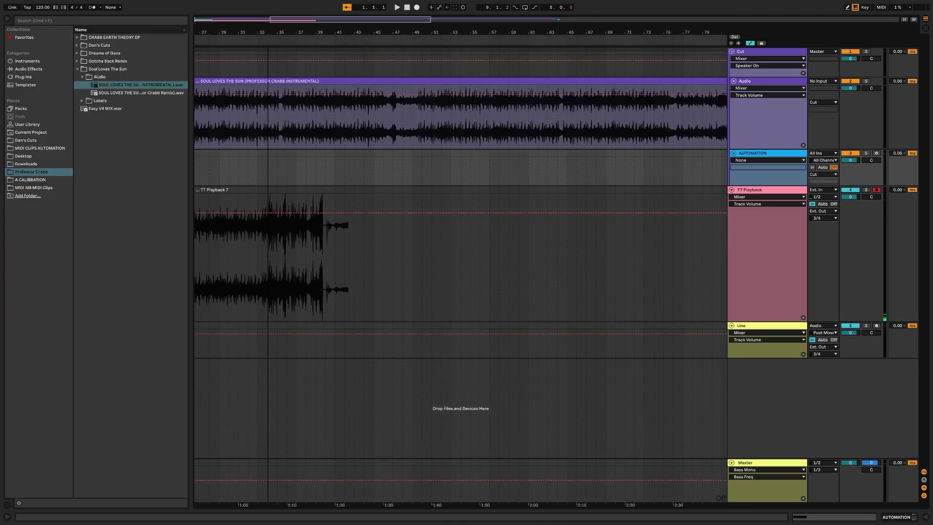
# Follow the TT Playback 7 take through bars 27–53, then restart recording from the song's beginning
pyautogui.press('-')
pyautogui.press('-')
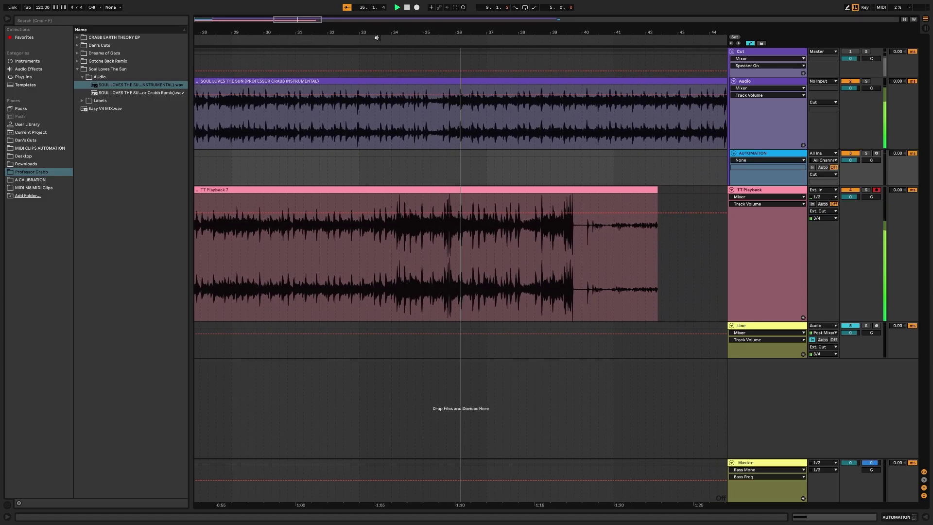
pyautogui.moveTo(377, 37)
pyautogui.mouseDown()
pyautogui.moveTo(391, 43)
pyautogui.moveTo(404, 28)
pyautogui.moveTo(405, 44)
pyautogui.mouseUp()
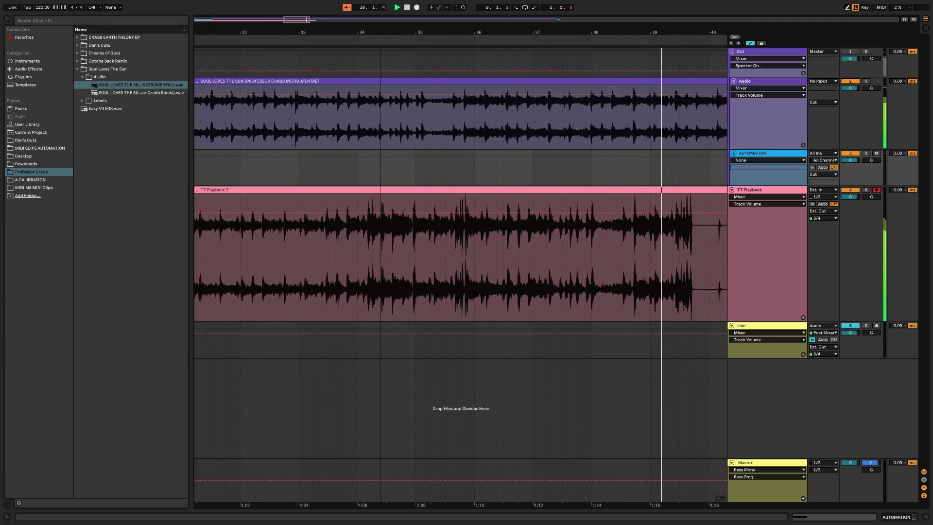
pyautogui.press('-')
pyautogui.click(416, 7)
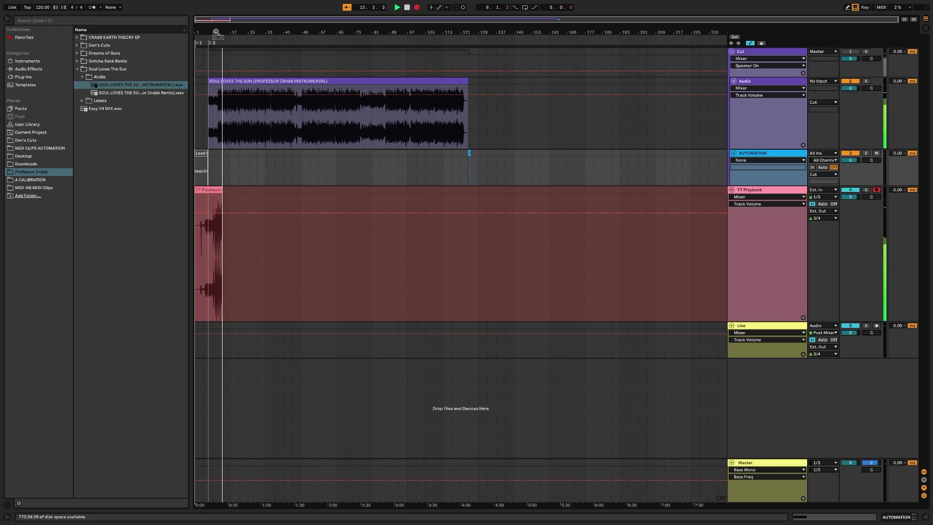
# Stop the TT Playback 8 take near bar 19 and set TT Playback monitoring to Off
pyautogui.moveTo(248, 19); pyautogui.dragTo(248, 68)
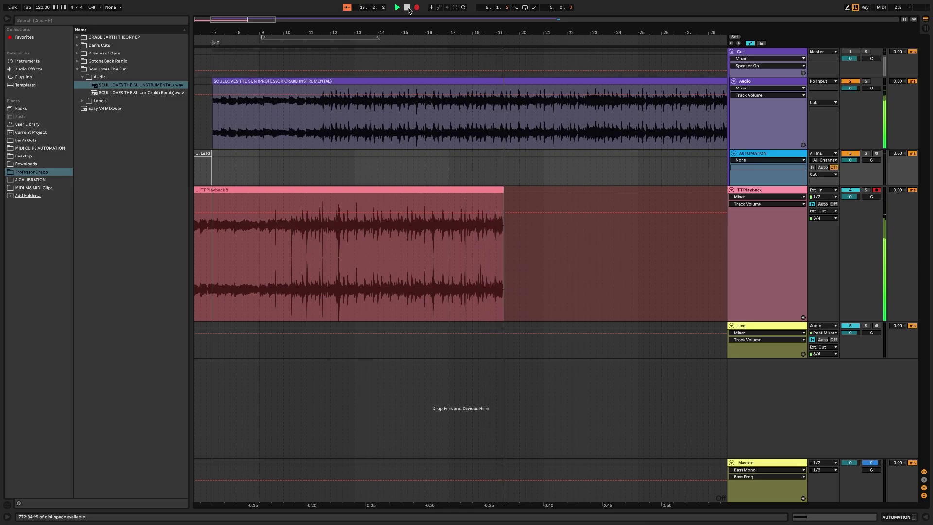
pyautogui.click(408, 8)
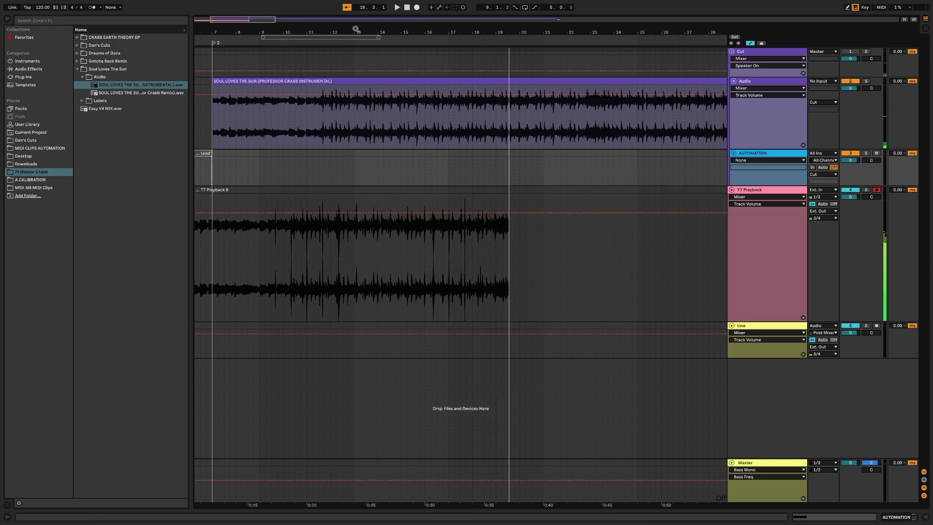
pyautogui.click(833, 204)
pyautogui.moveTo(312, 28); pyautogui.dragTo(313, 14)
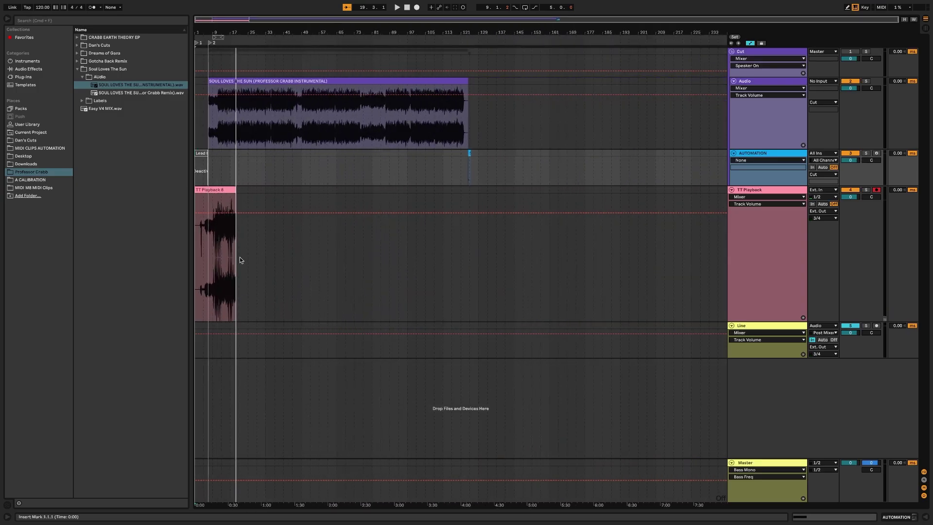
pyautogui.moveTo(218, 28); pyautogui.dragTo(301, 38)
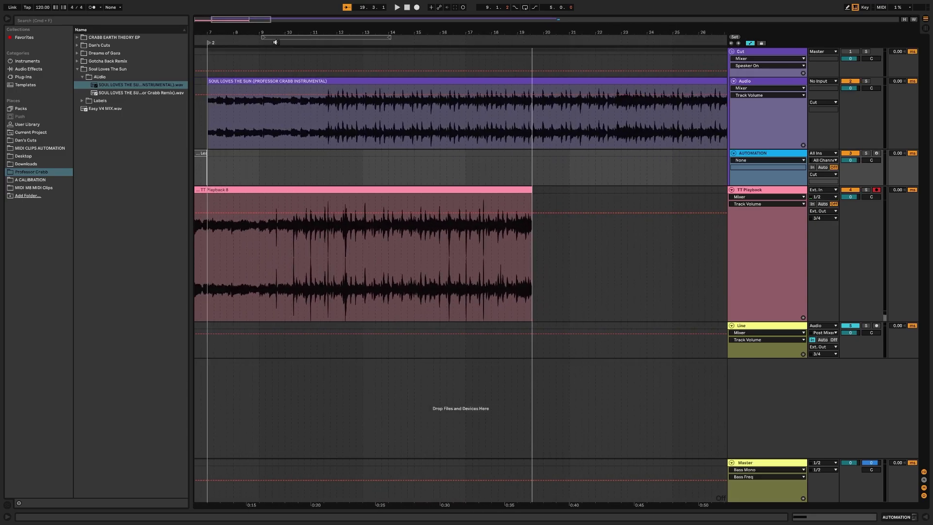